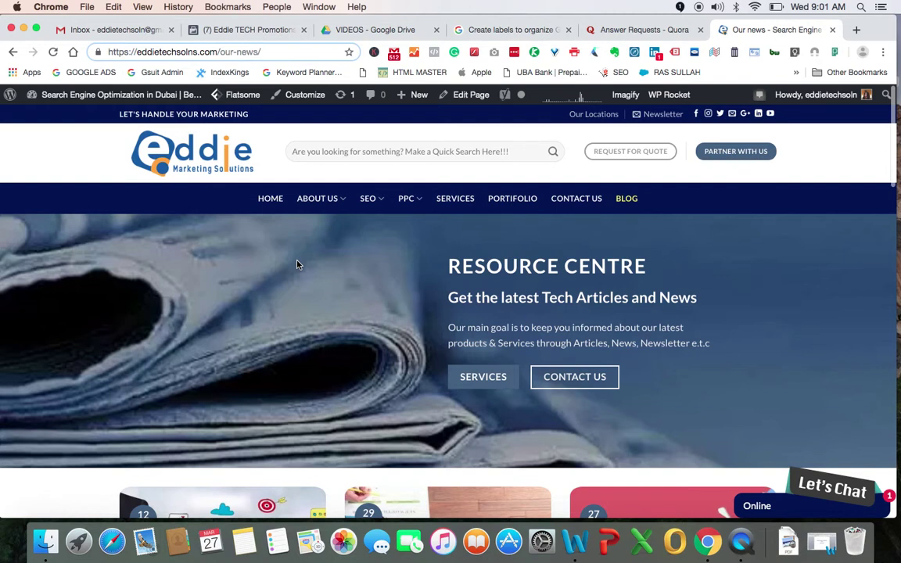
- Switch to the Word document, read its explanation of what a Gmail label is, and minimise it
left_click(581, 550)
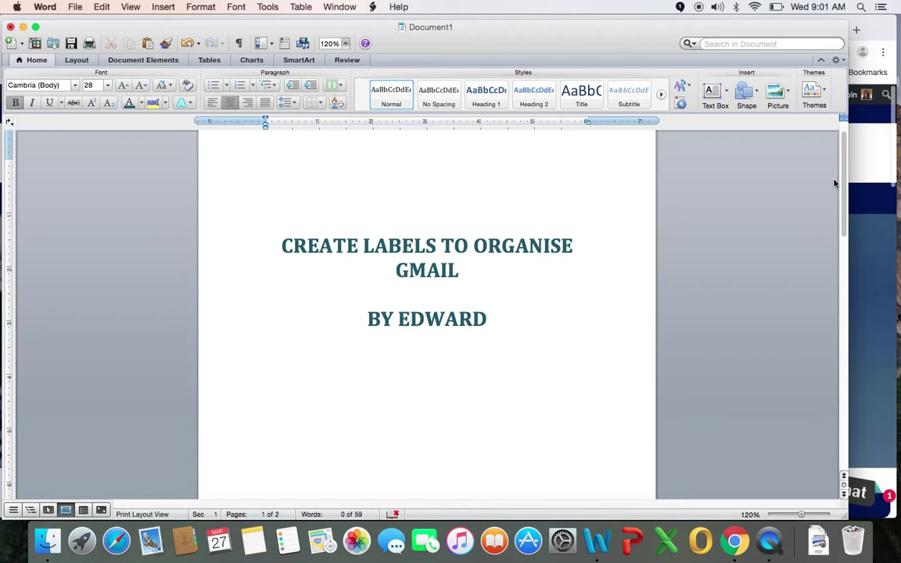
left_click_drag(843, 178, 852, 239)
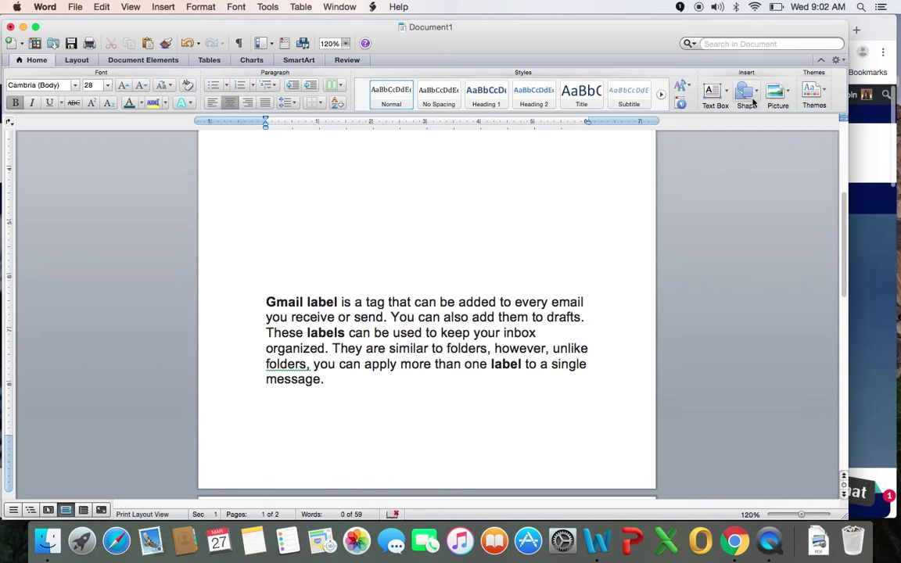
left_click(23, 27)
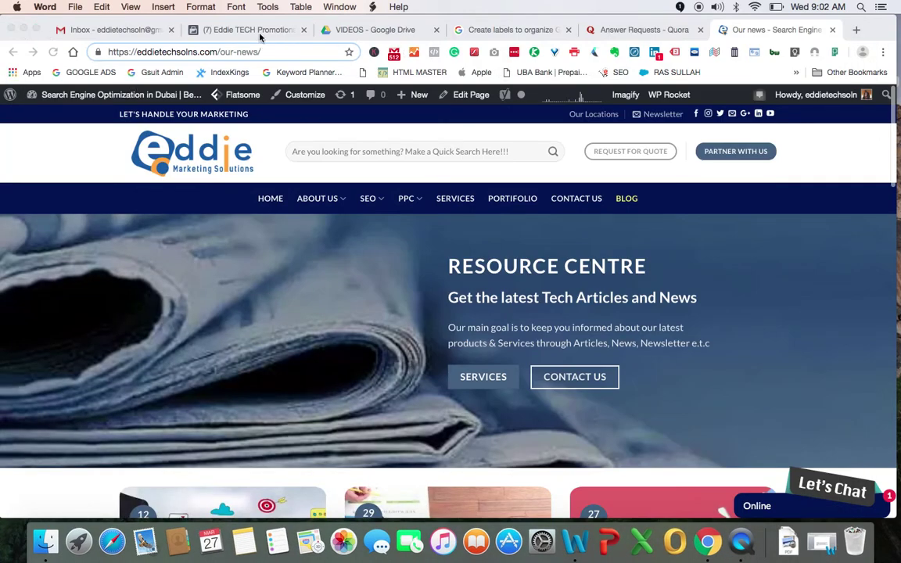
- Switch to the Gmail inbox, view the Forums messages, and look through the list of folders and labels
left_click(119, 31)
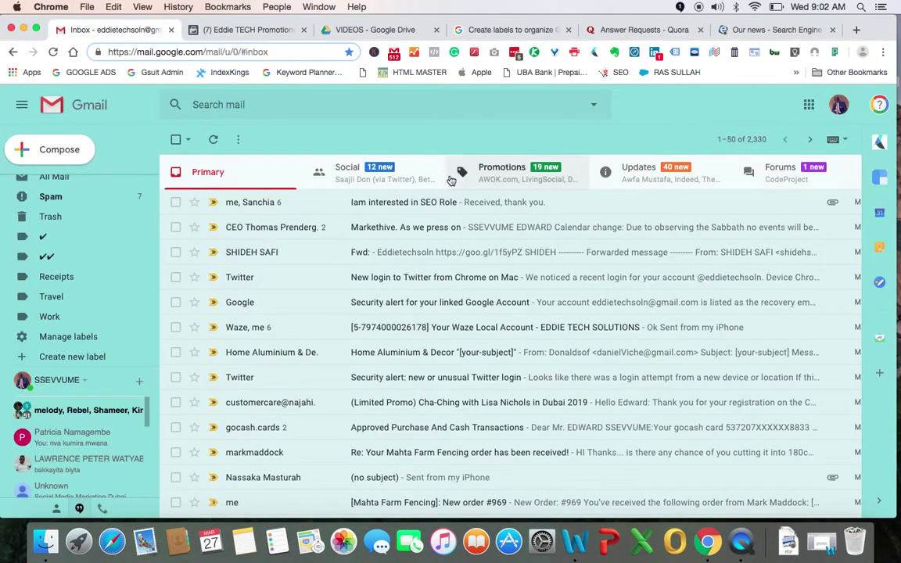
left_click(782, 173)
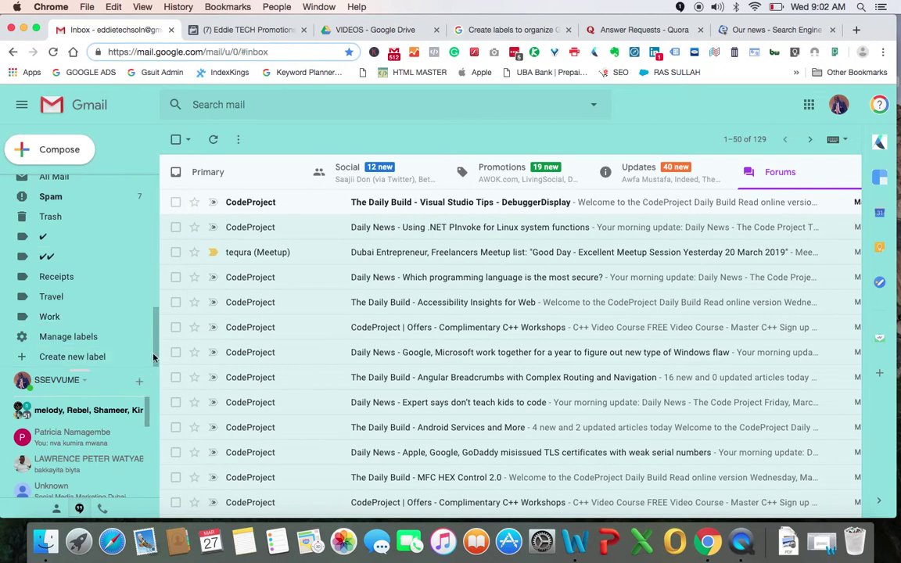
left_click_drag(156, 349, 137, 187)
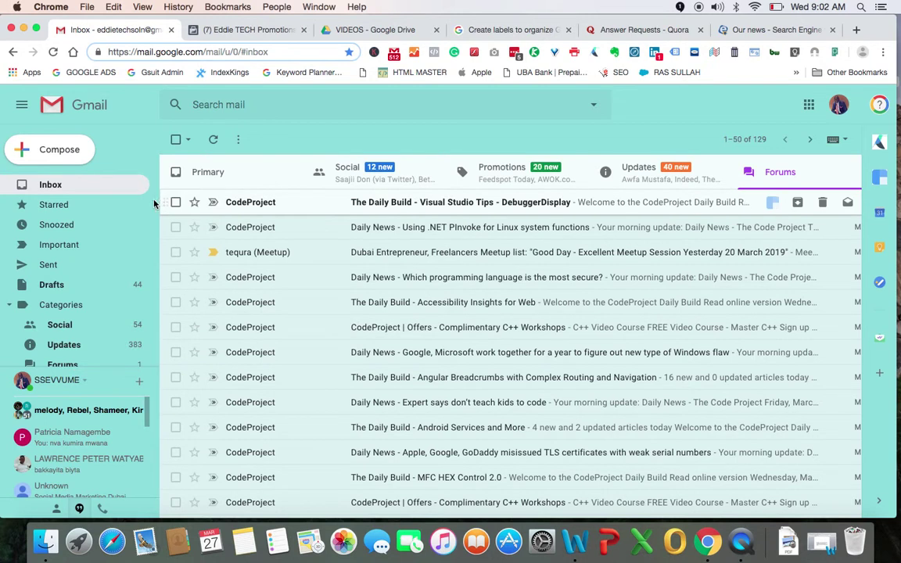
left_click_drag(157, 196, 176, 343)
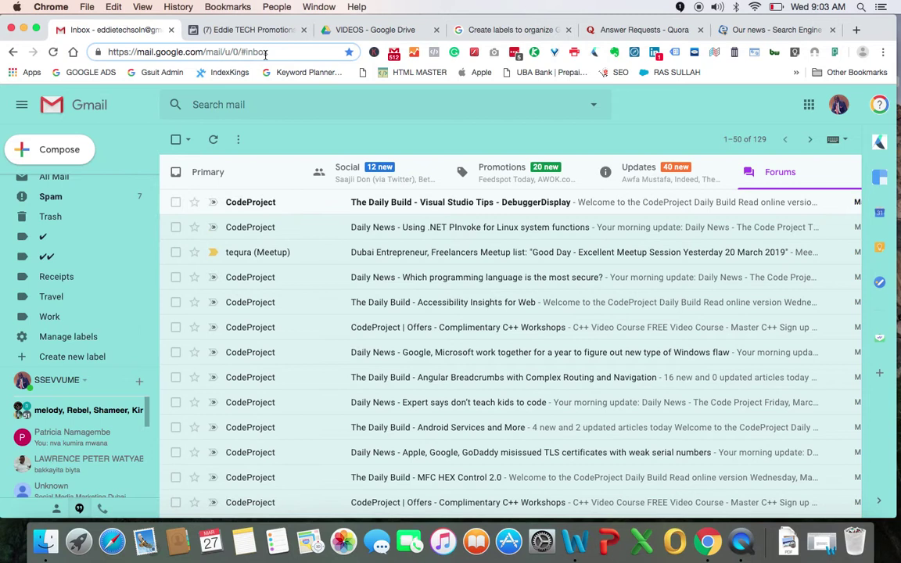
- Search the mail for google-partner, and view the messages in the Updates category
left_click(275, 102)
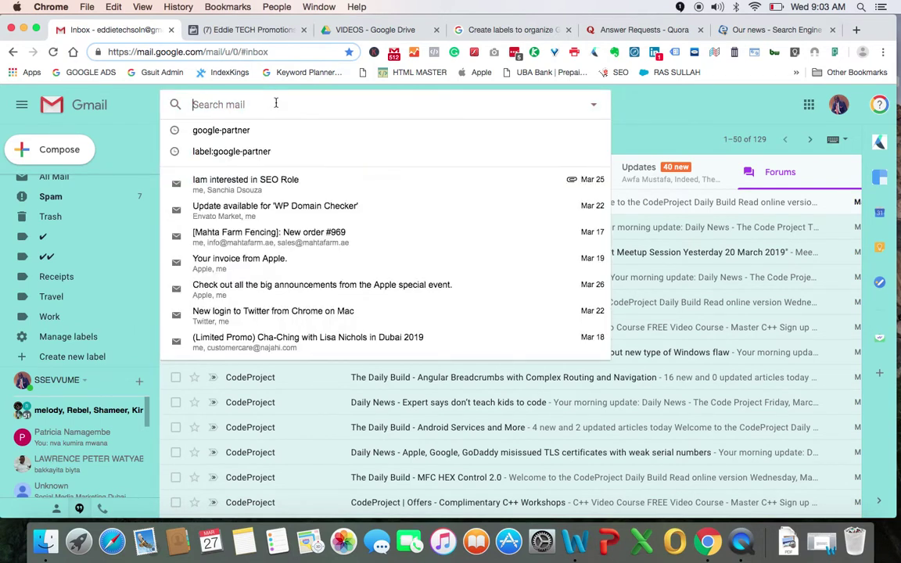
left_click(235, 130)
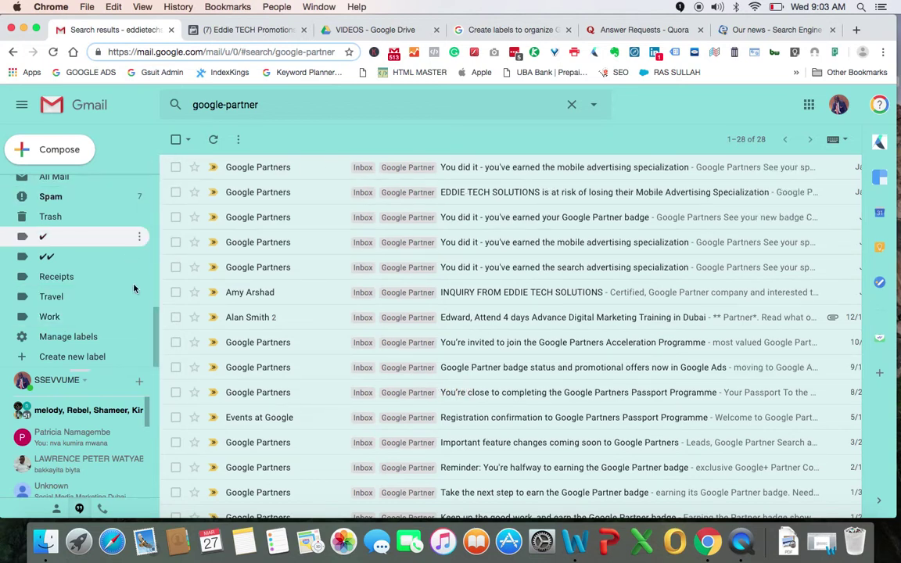
left_click_drag(158, 338, 161, 217)
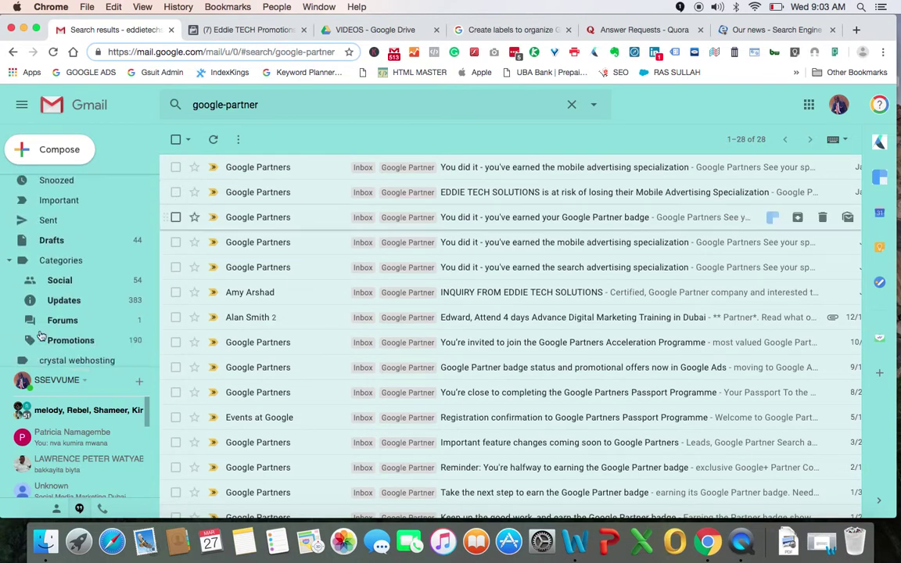
left_click(65, 303)
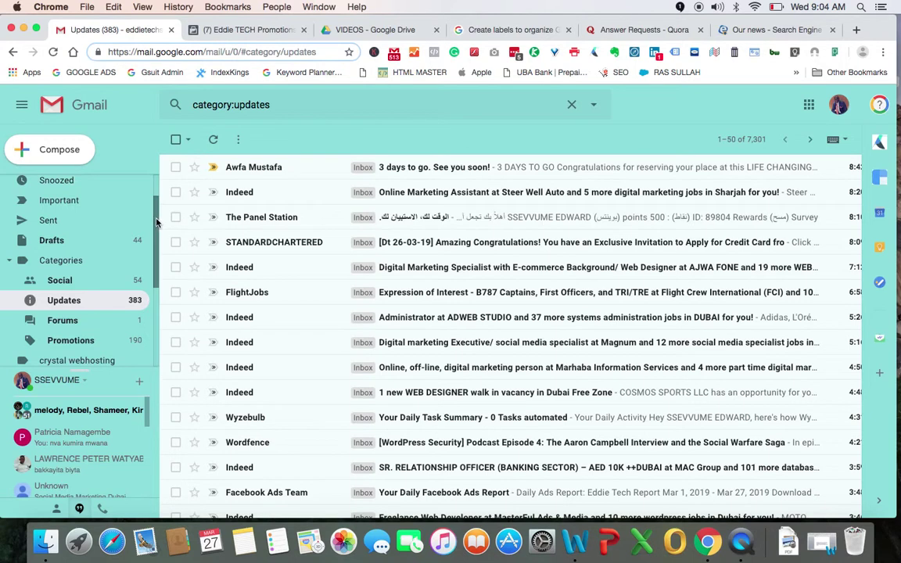
- Go back to the inbox's Forums messages, read the newest CodeProject email, and return to the message list
scroll(153, 191, "up", 3)
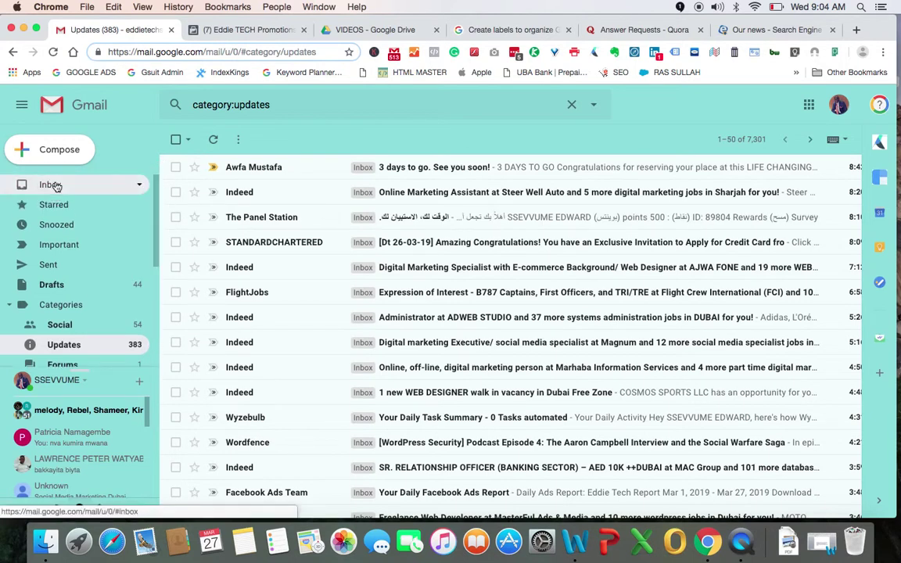
left_click(56, 185)
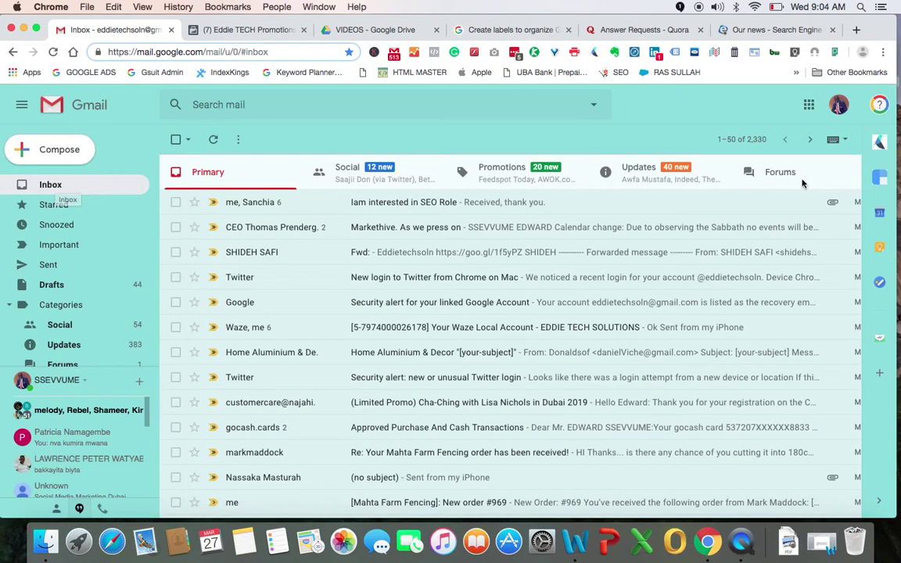
left_click(762, 174)
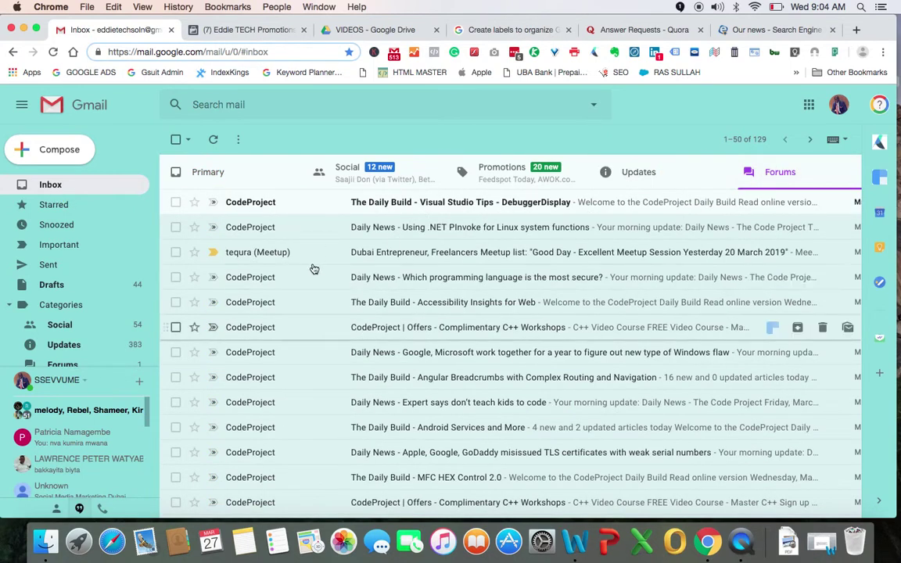
left_click(248, 201)
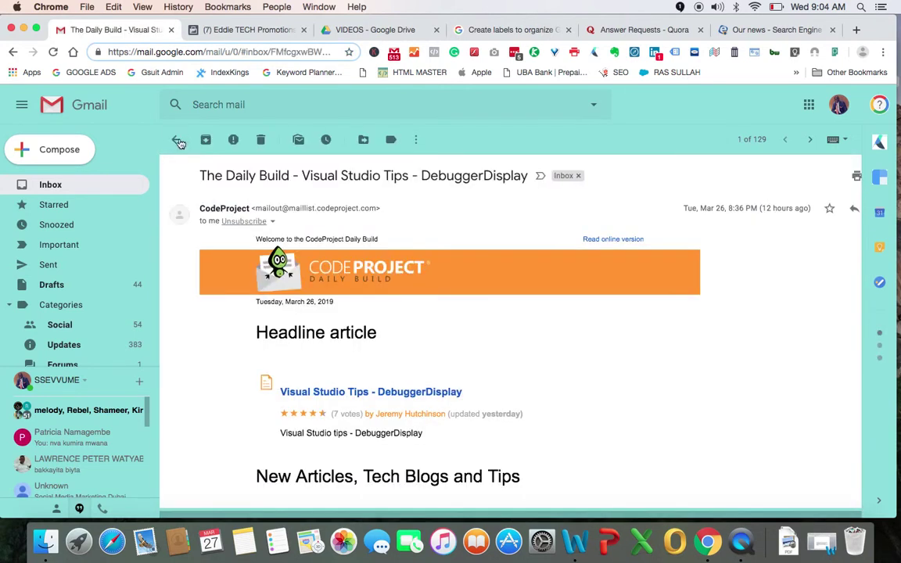
left_click(177, 140)
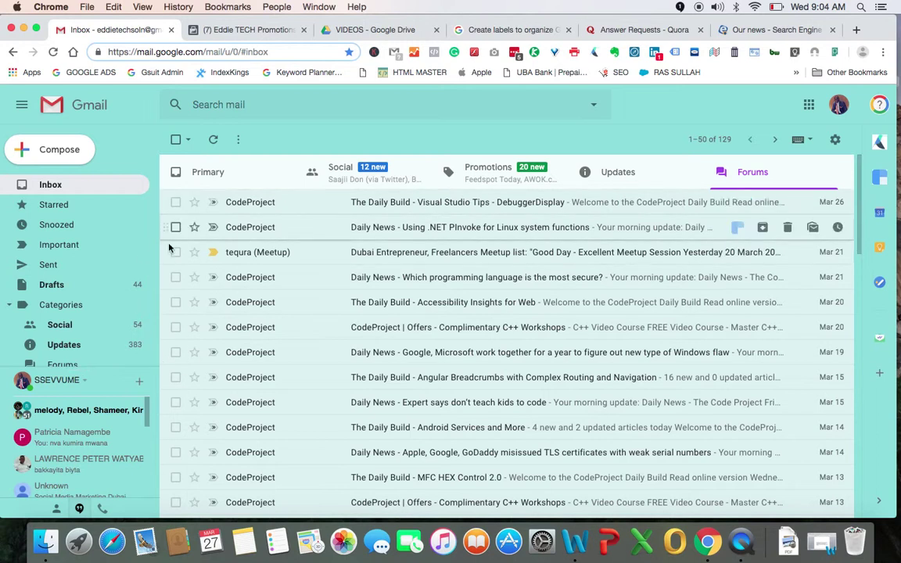
- Expand the full label list and start a new label named CODE PROJECT
left_click_drag(156, 237, 148, 358)
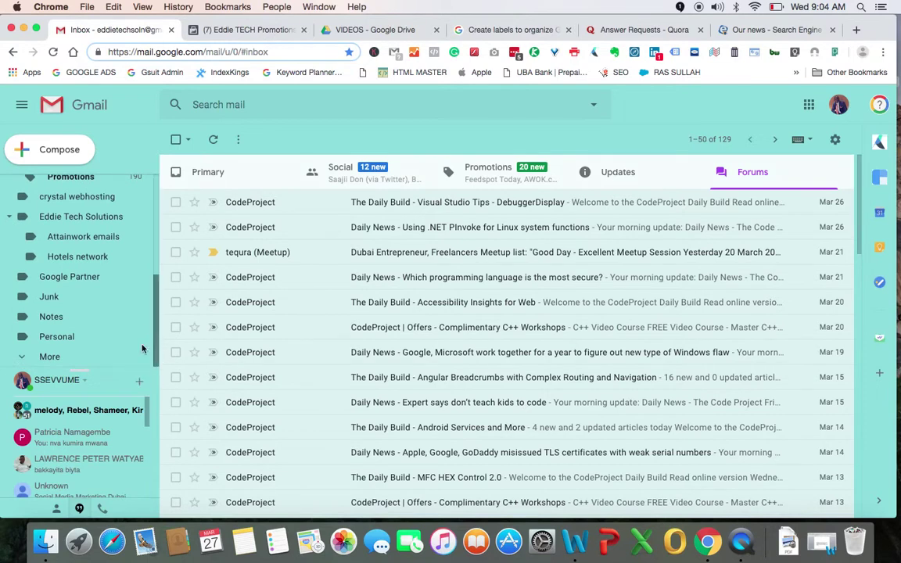
left_click(50, 357)
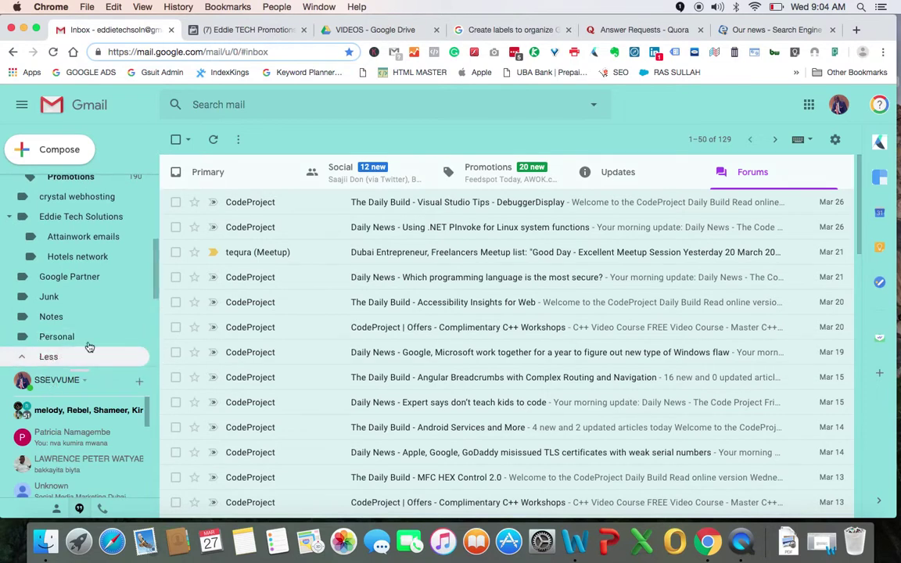
left_click_drag(157, 268, 148, 347)
left_click(88, 359)
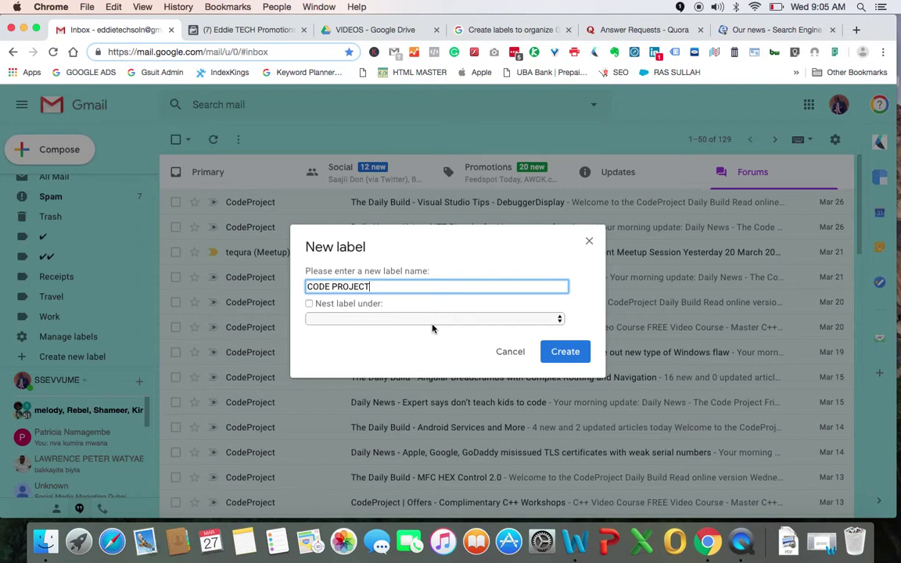
left_click(309, 303)
left_click(418, 318)
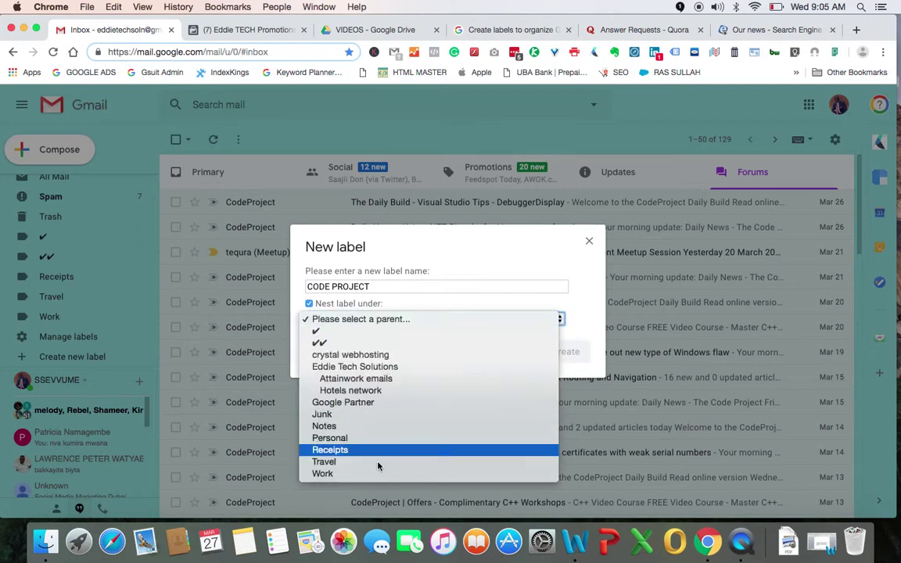
left_click(307, 316)
left_click(309, 305)
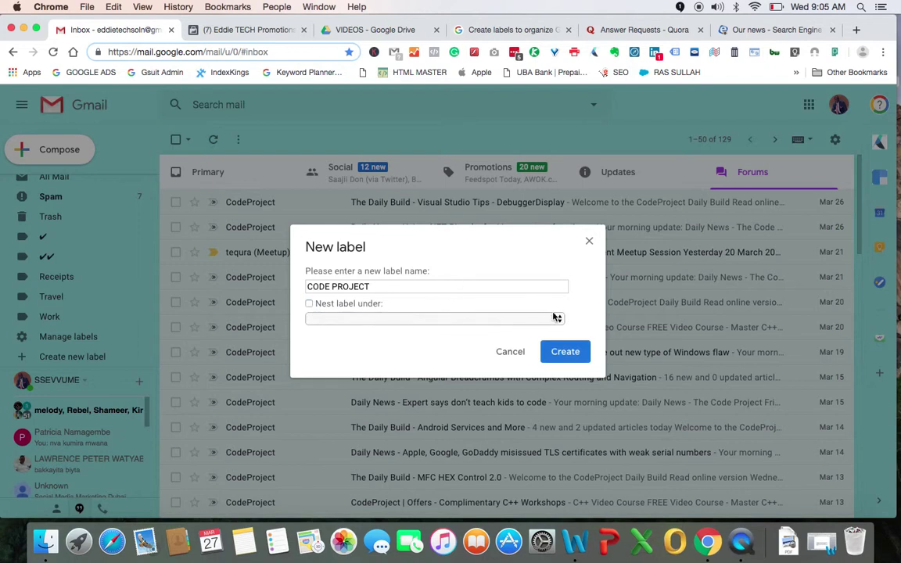
- Finish creating the CODE PROJECT label without a parent, and apply it to all conversations on the current Forums page
left_click(565, 351)
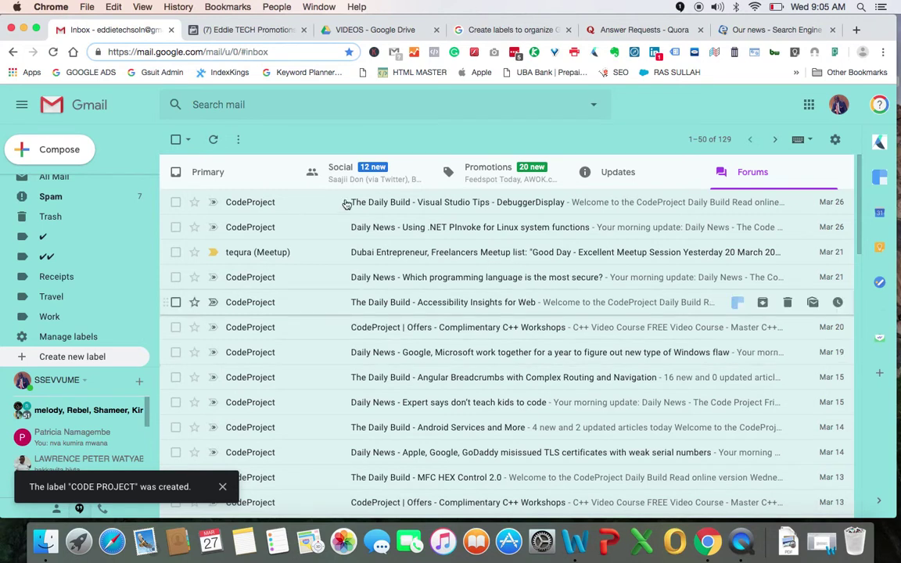
left_click(176, 140)
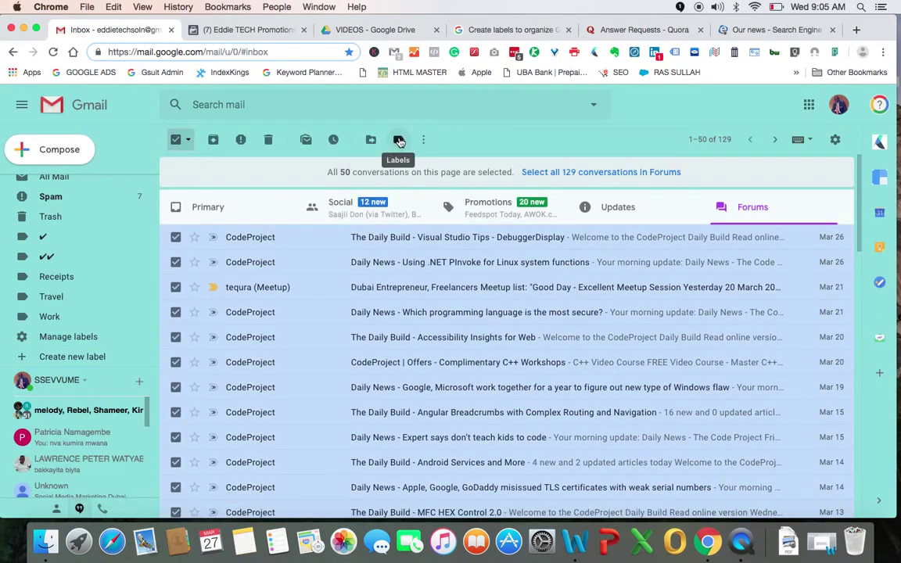
left_click(399, 140)
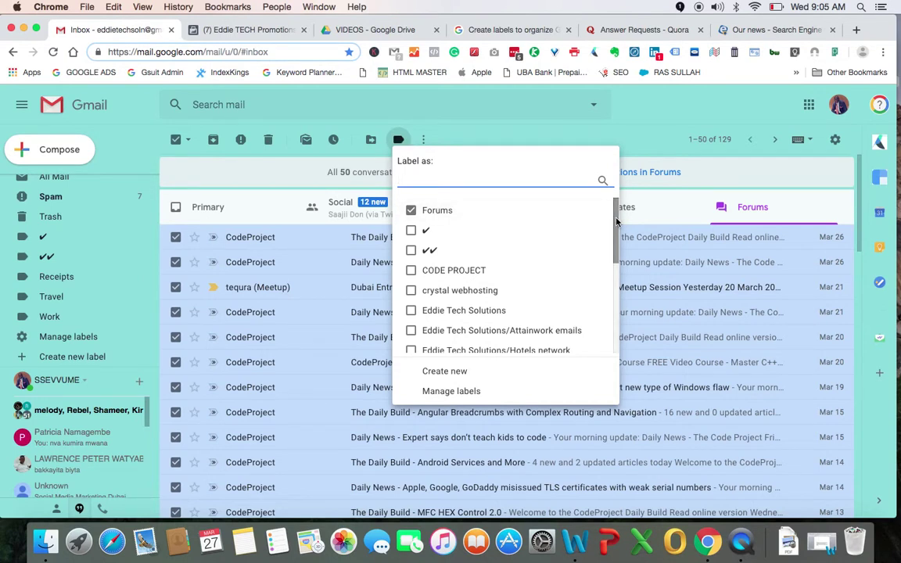
mouse_move(615, 222)
left_mouse_down()
mouse_move(625, 342)
mouse_move(605, 229)
left_mouse_up()
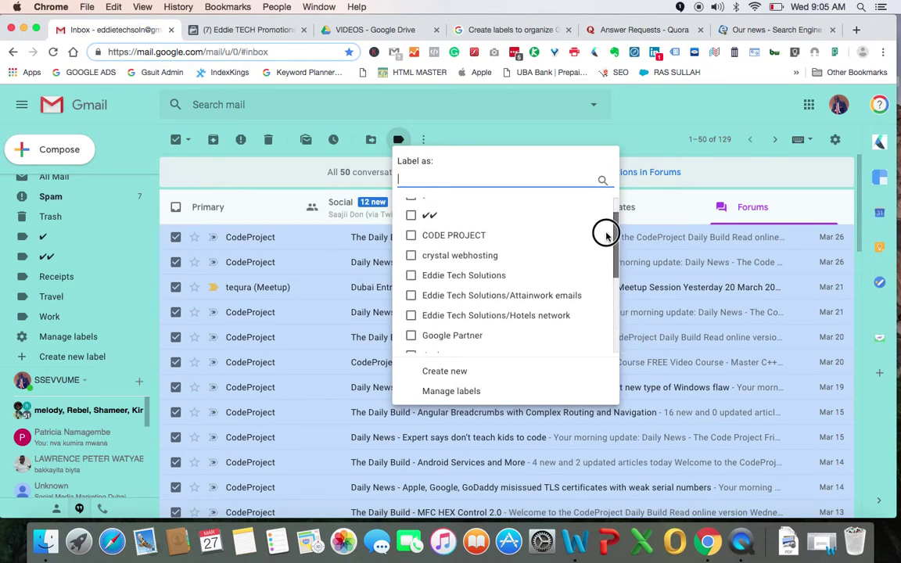
left_click(419, 236)
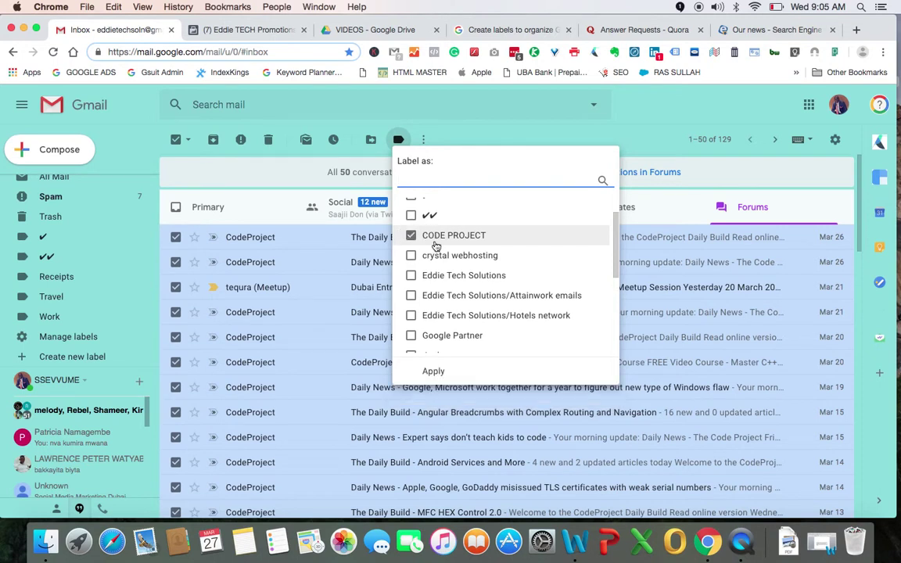
left_click(432, 371)
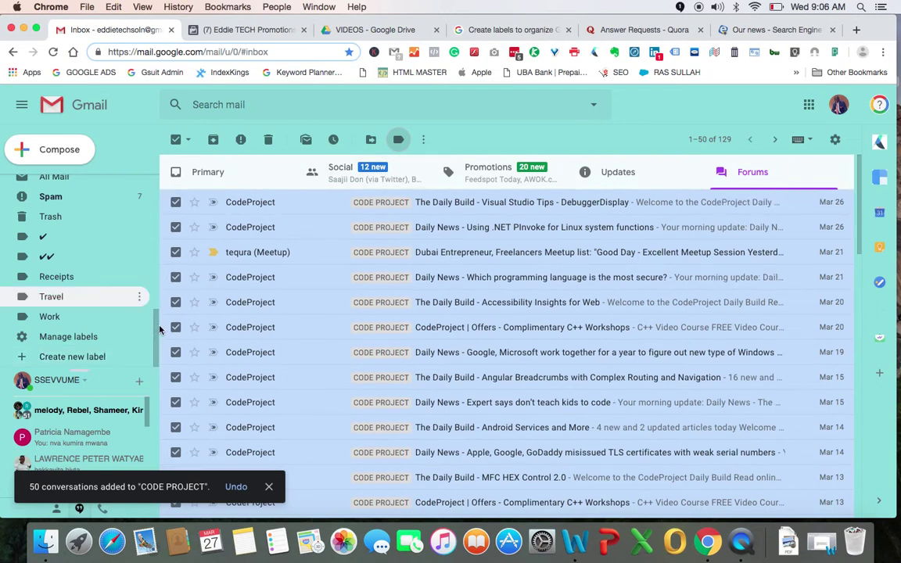
- Open the CODE PROJECT label for editing in the label settings and save it under the same name
left_click(55, 341)
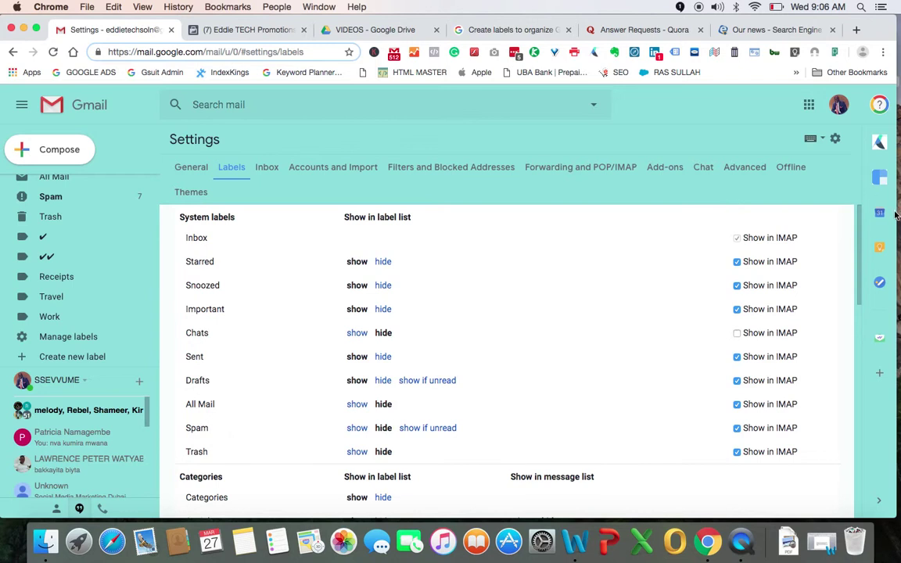
left_click_drag(860, 239, 859, 338)
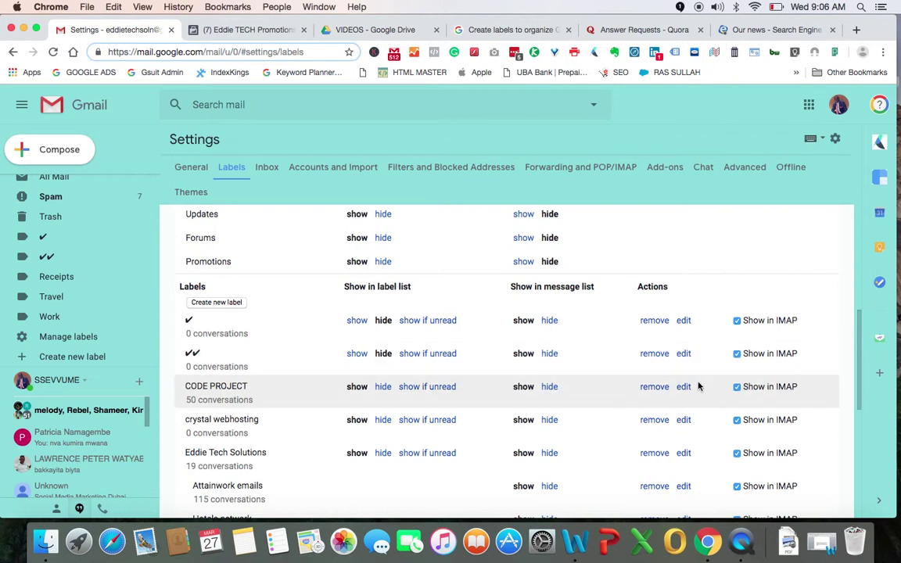
left_click(685, 388)
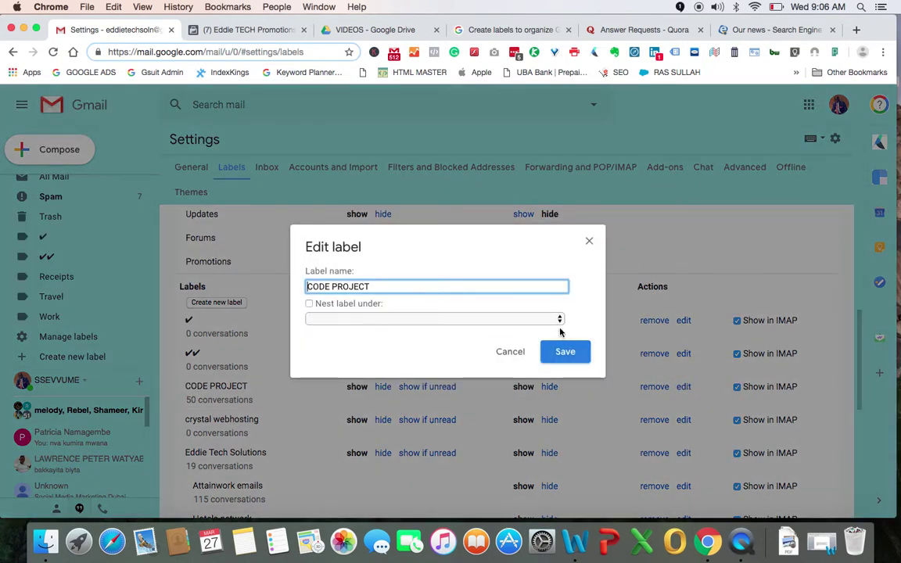
left_click(564, 352)
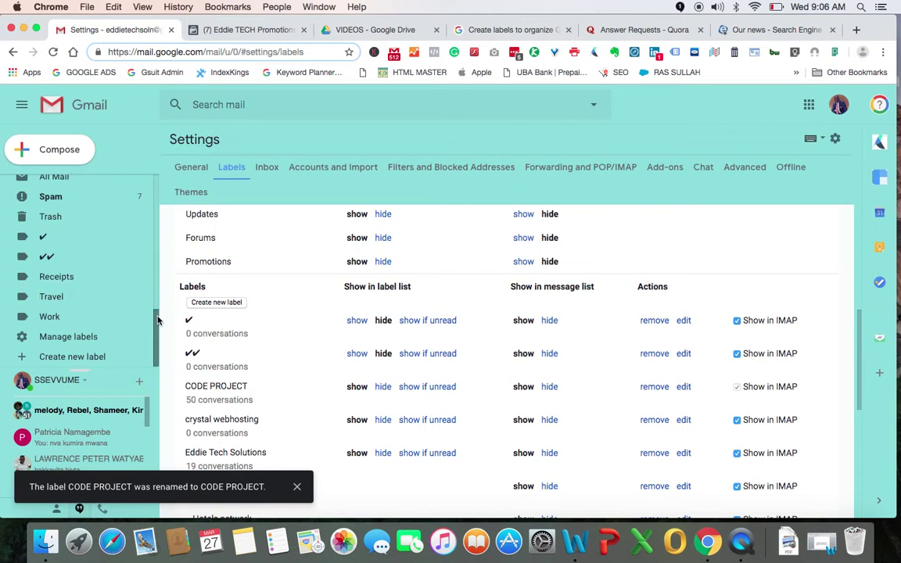
- Return to the inbox from the label settings and view the Forums messages
left_click_drag(156, 324, 159, 161)
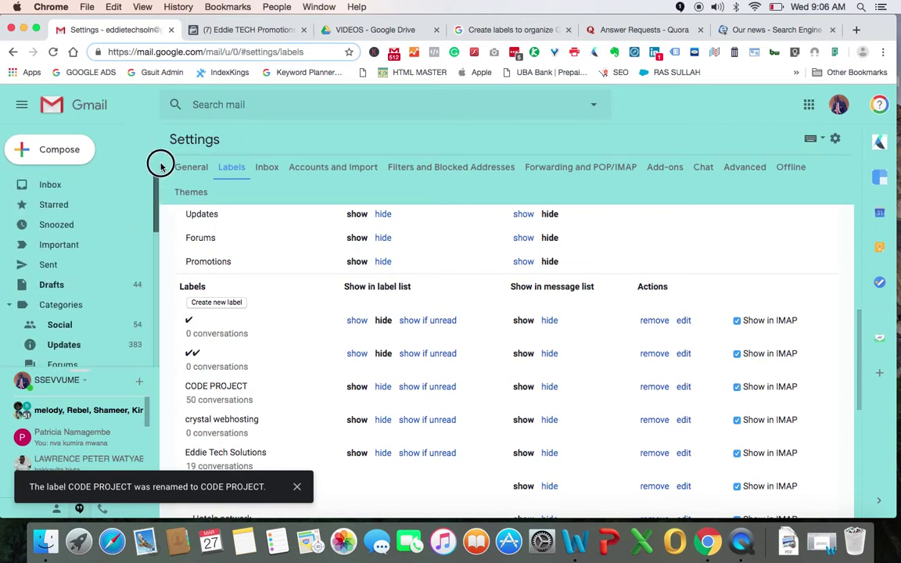
left_click(50, 185)
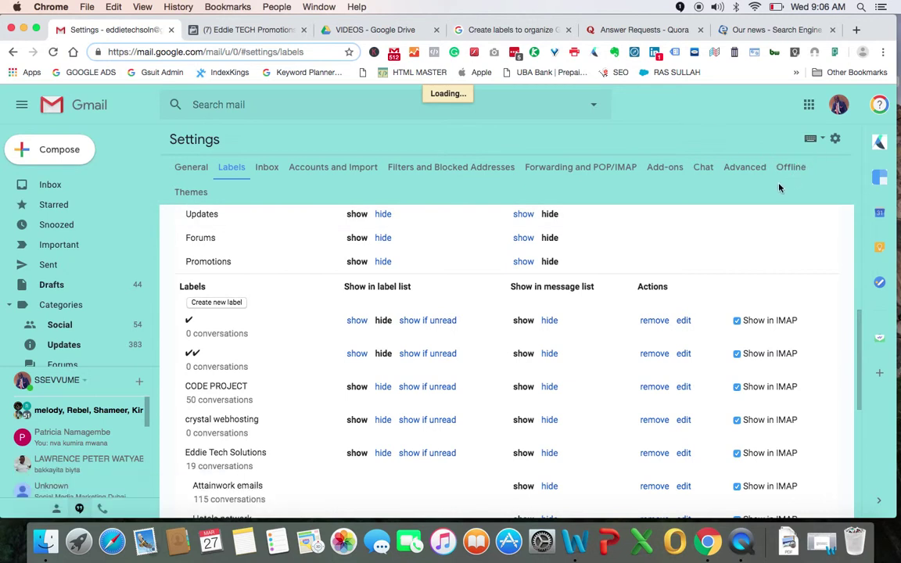
left_click(51, 185)
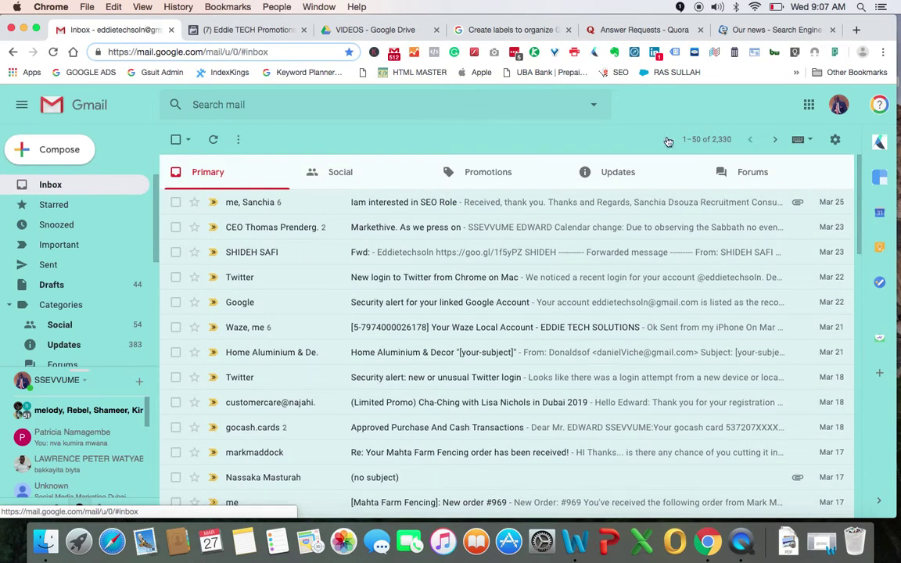
left_click(730, 174)
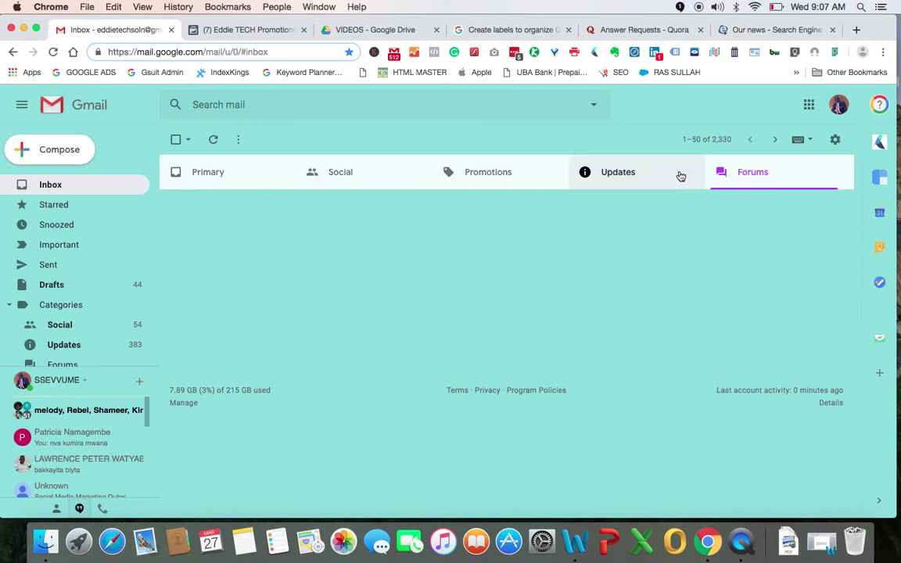
- Show the Updates category of the inbox, then expand the full label list and look through it for the CODE PROJECT label
left_click(653, 167)
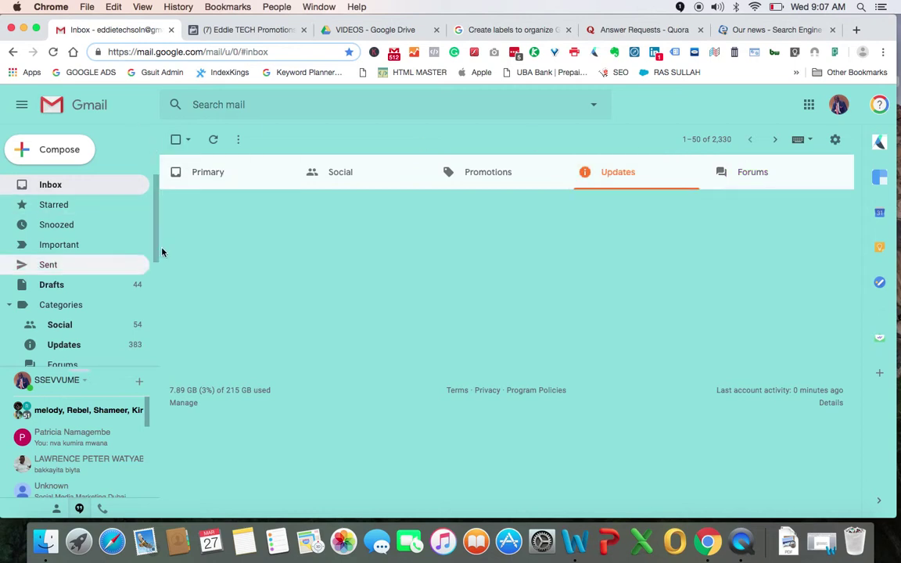
left_click_drag(153, 282, 151, 345)
left_click(36, 357)
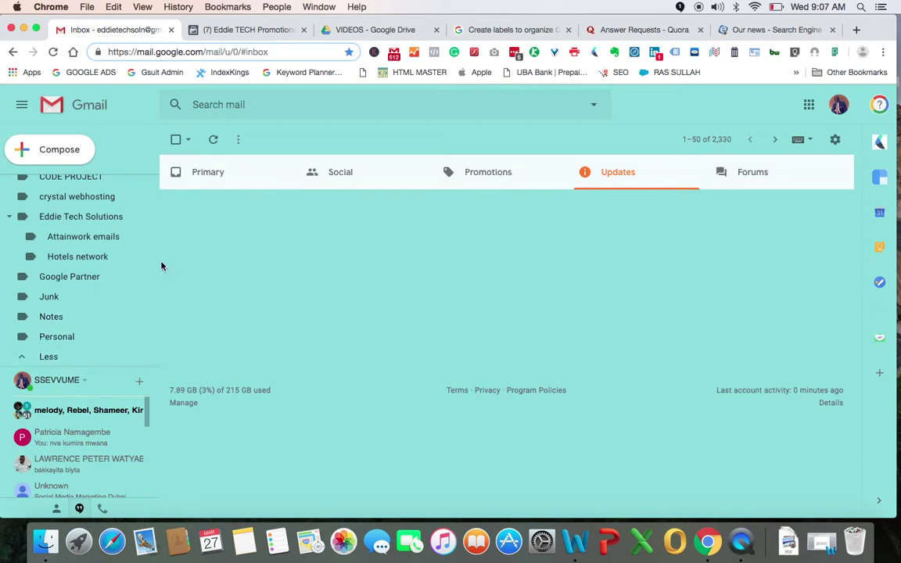
left_click_drag(157, 263, 137, 356)
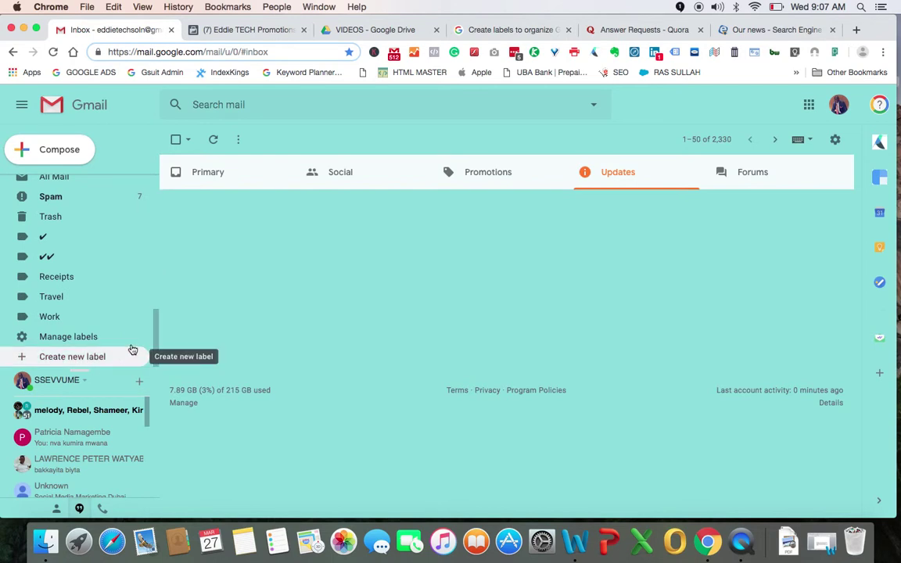
left_click_drag(156, 326, 165, 245)
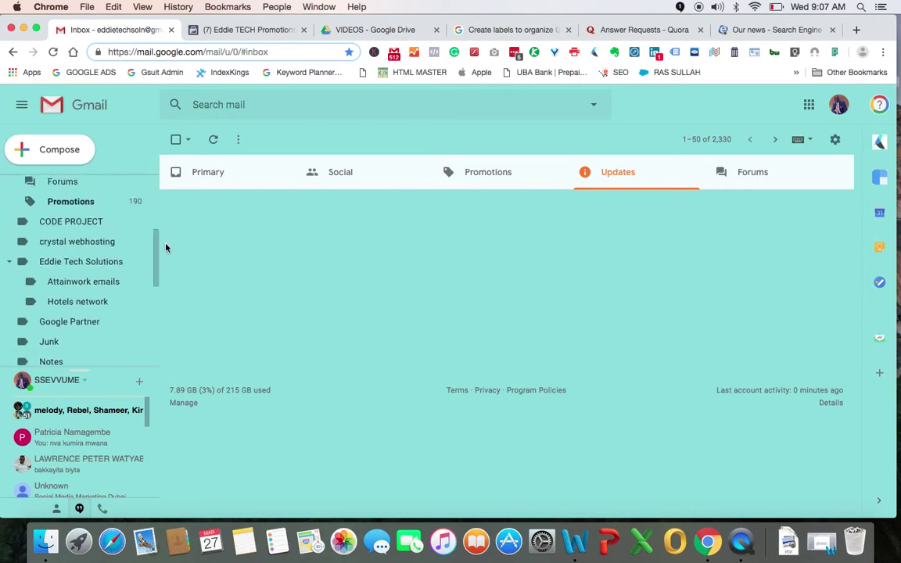
- Open the CODE PROJECT label to view its conversations, and dismiss the low battery notification
left_click(62, 224)
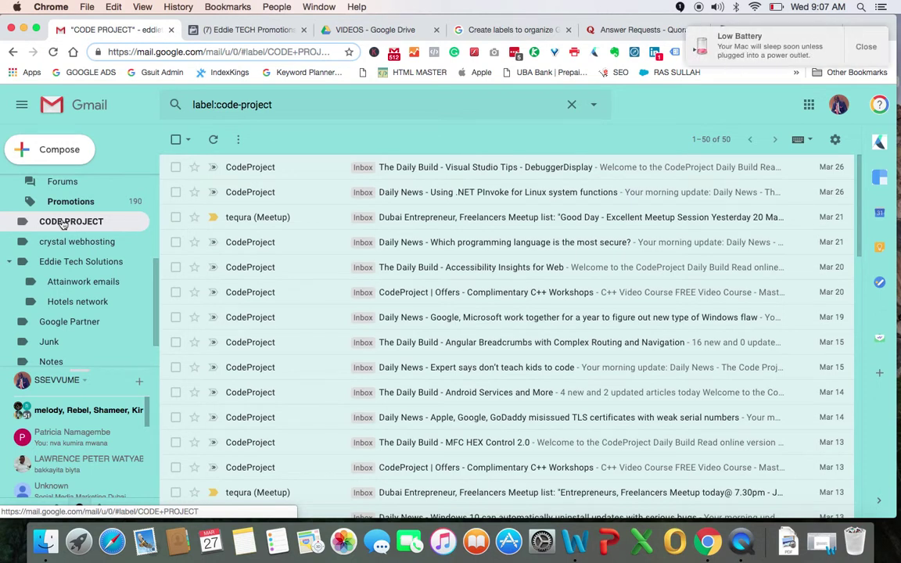
left_click(62, 223)
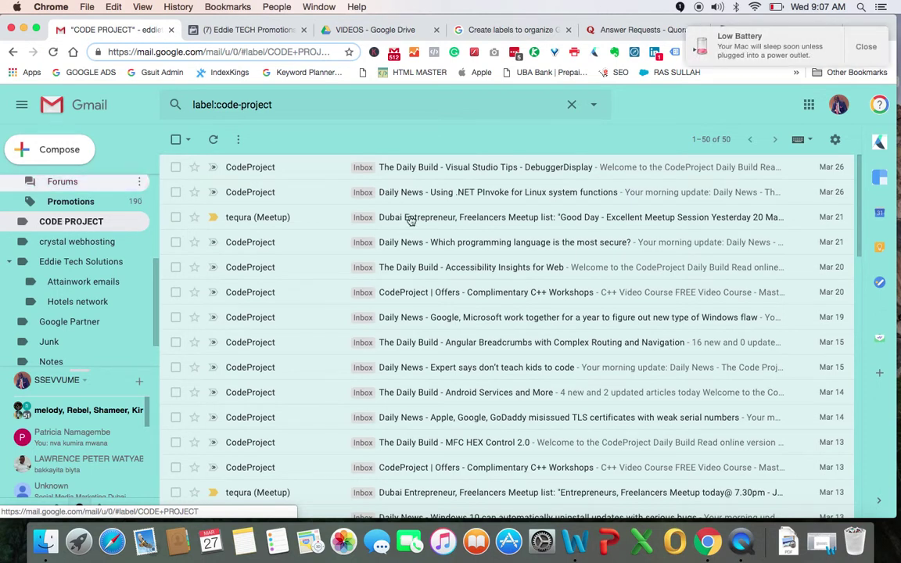
left_click(866, 47)
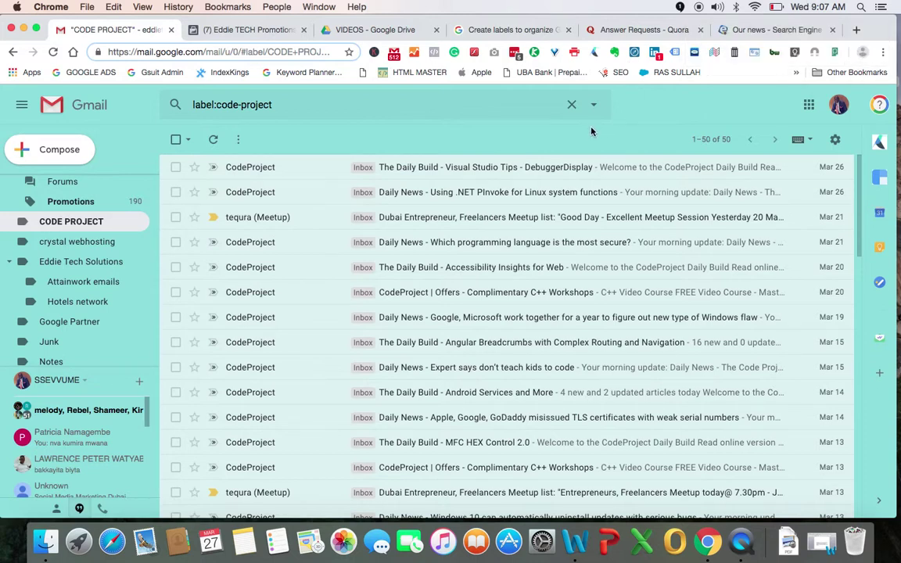